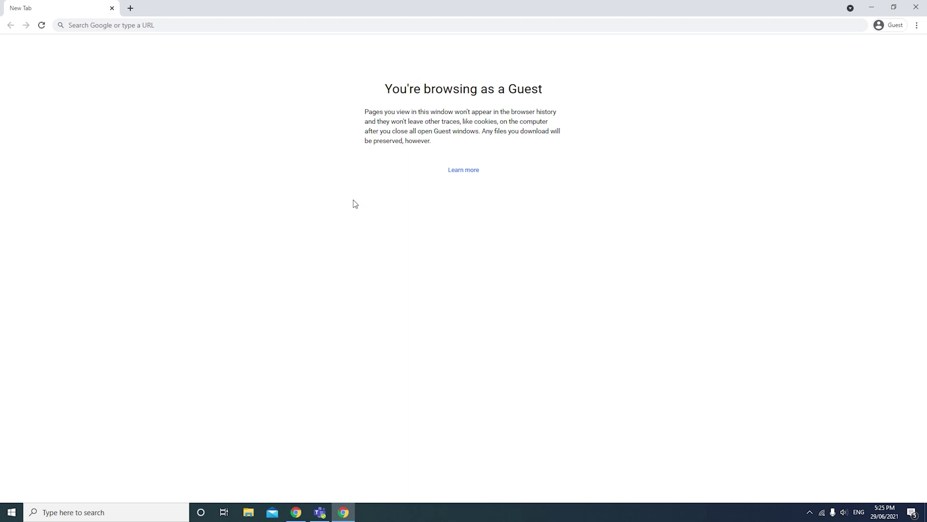
Search the web for "ultimaker cura" and open the official Ultimaker Cura software page.
click(302, 31)
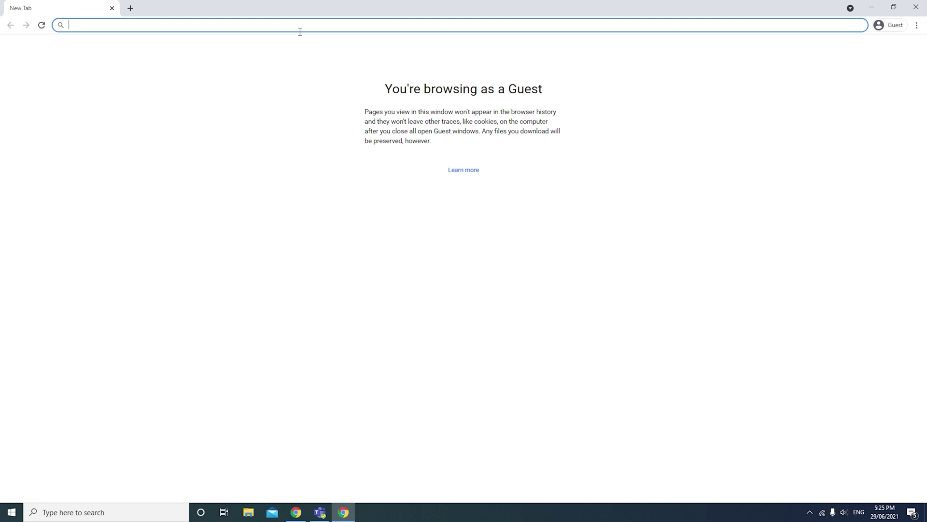
text(u)
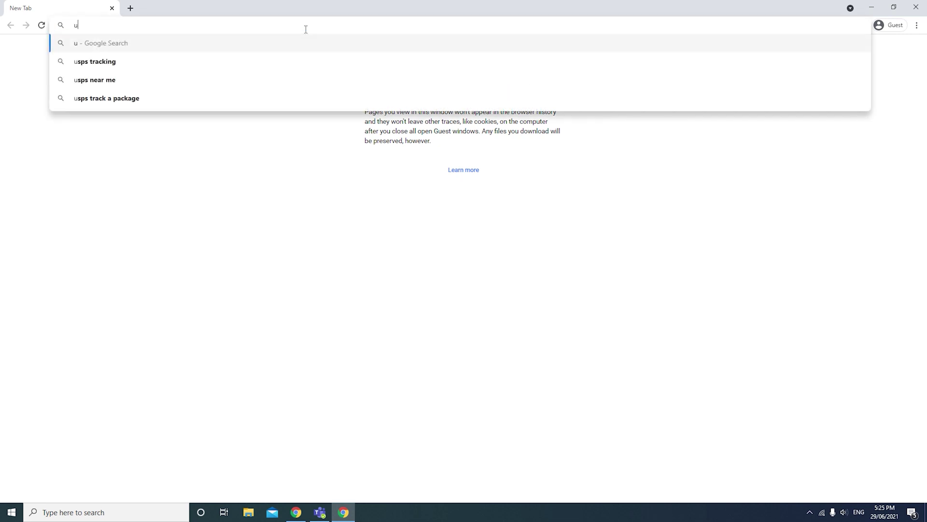
text(ltimaker cura)
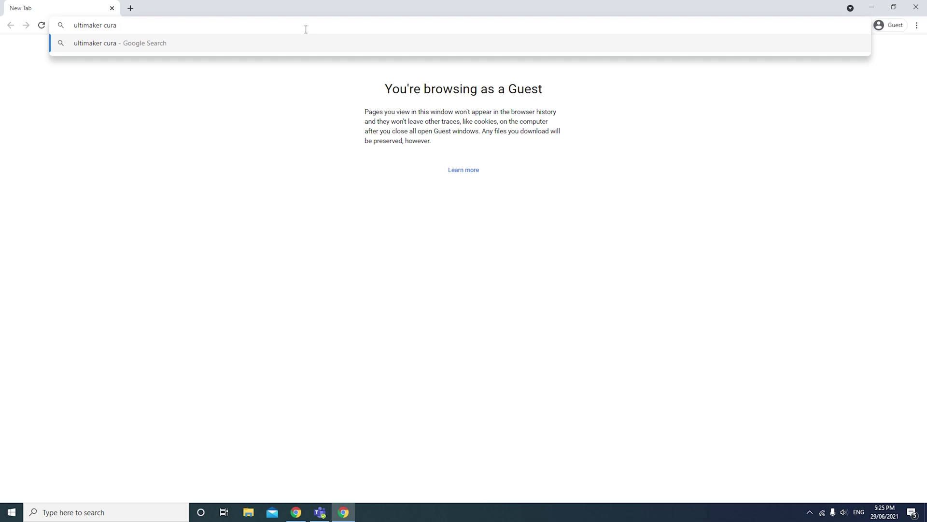
key(Return)
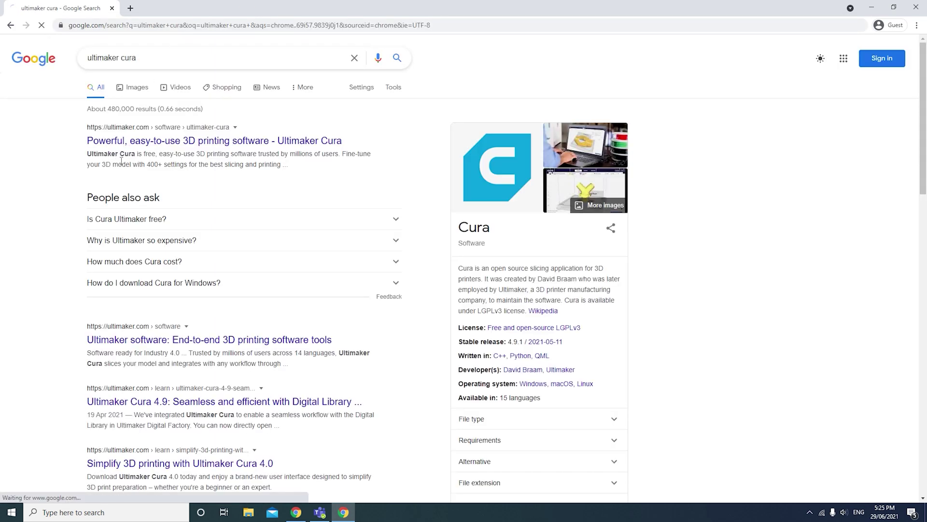
click(139, 145)
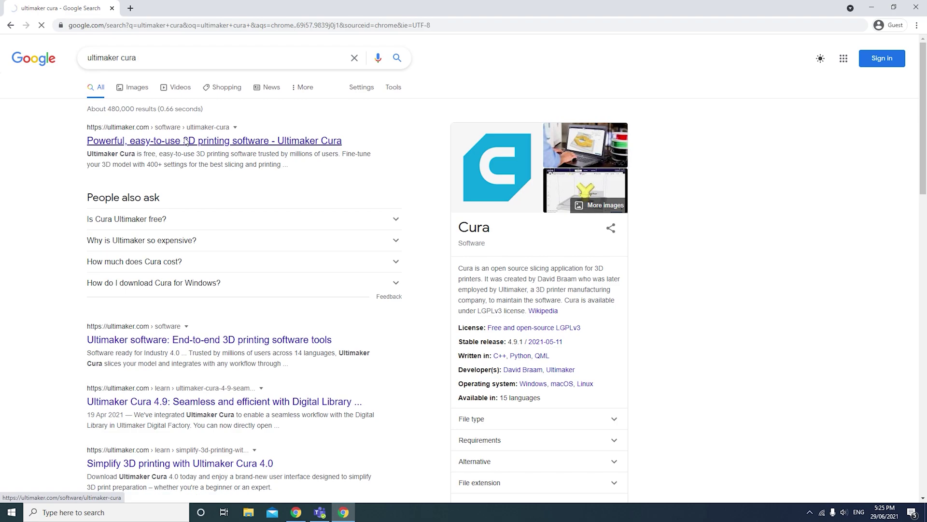
Download the free Ultimaker Cura 4.9.1 installer for Windows, 64 bit.
scroll(285, 314, down, 3)
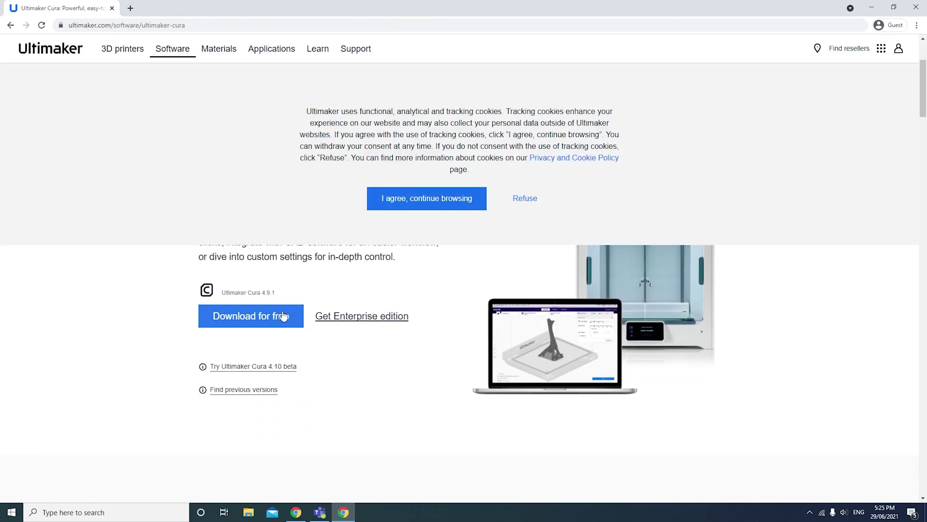
scroll(285, 319, up, 2)
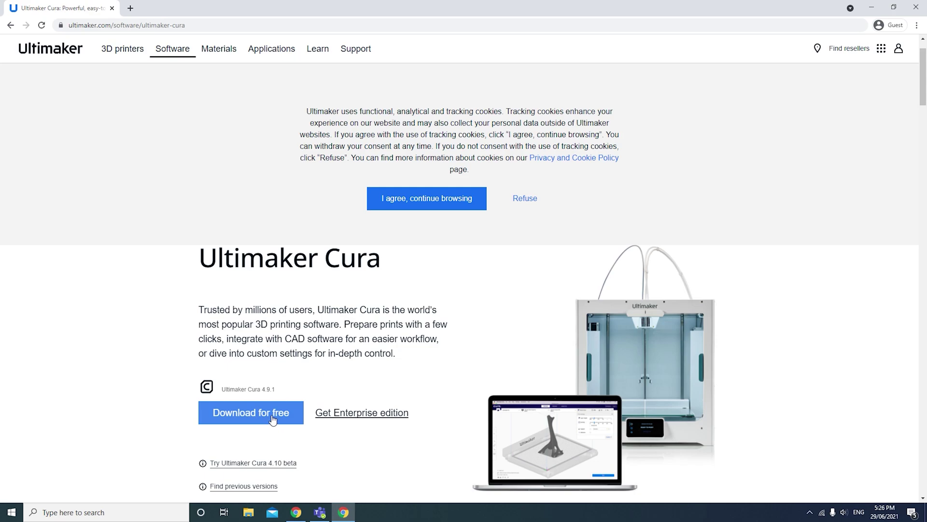
click(269, 414)
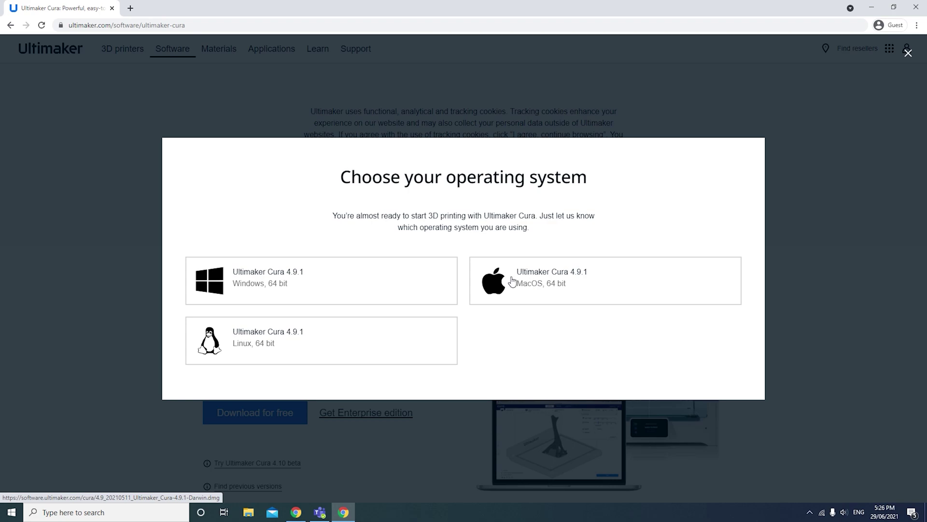
click(254, 280)
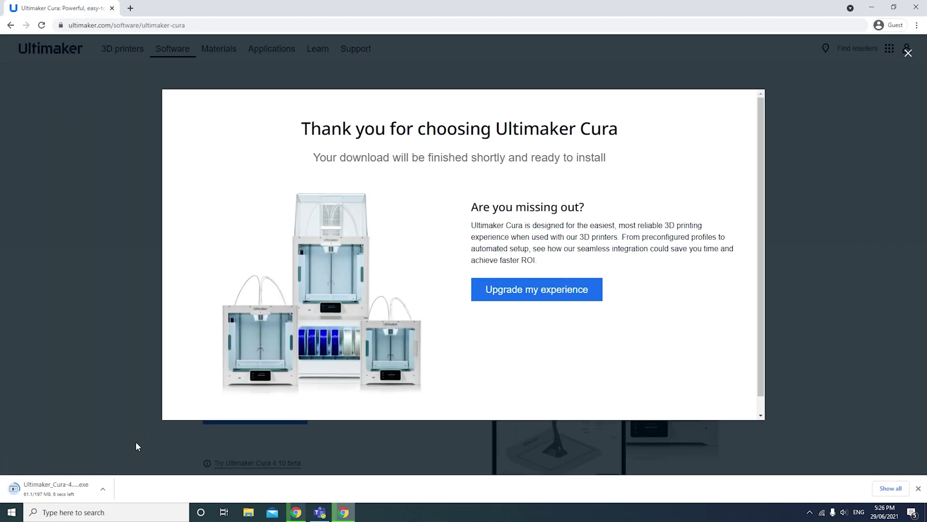
Launch the downloaded Cura installer, allow it to make changes to the device, and decline uninstalling the old version.
click(103, 490)
click(119, 416)
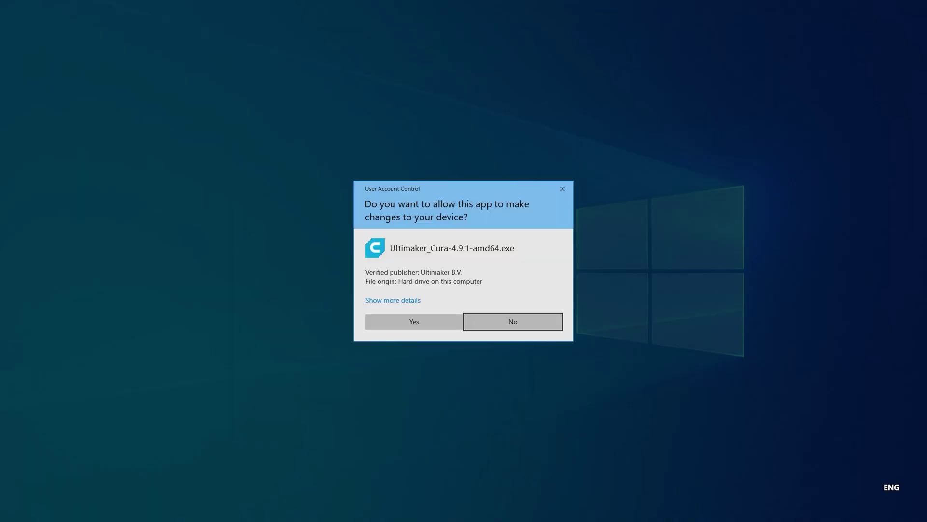
click(374, 320)
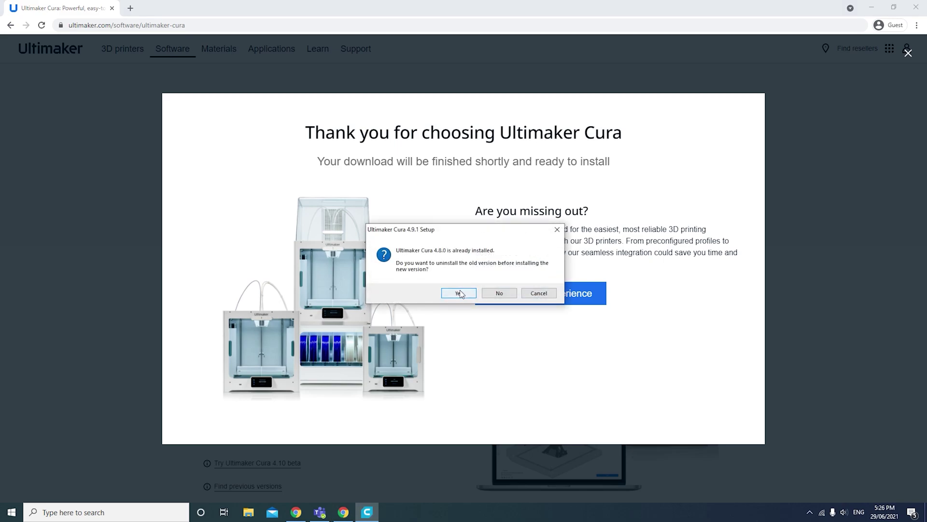
click(490, 293)
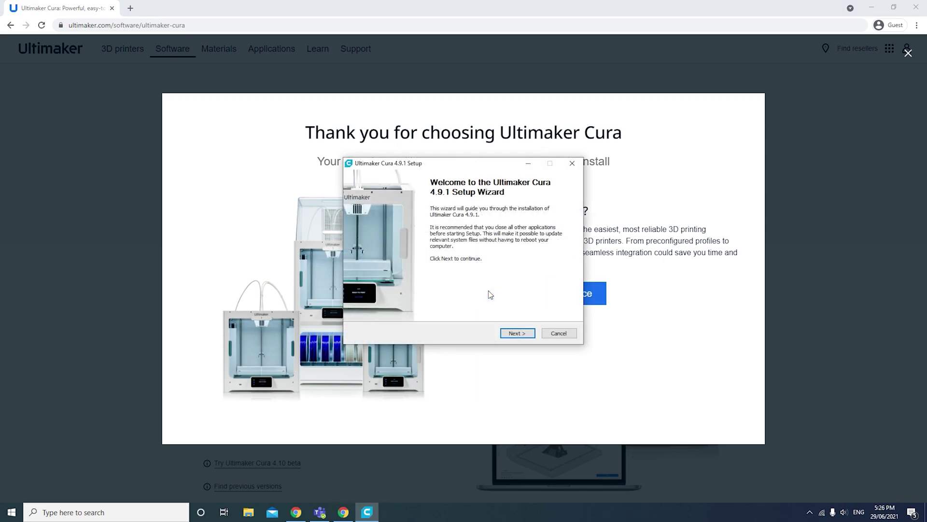
Install Ultimaker Cura 4.9.1 in the default destination folder with the default components.
click(517, 334)
click(518, 334)
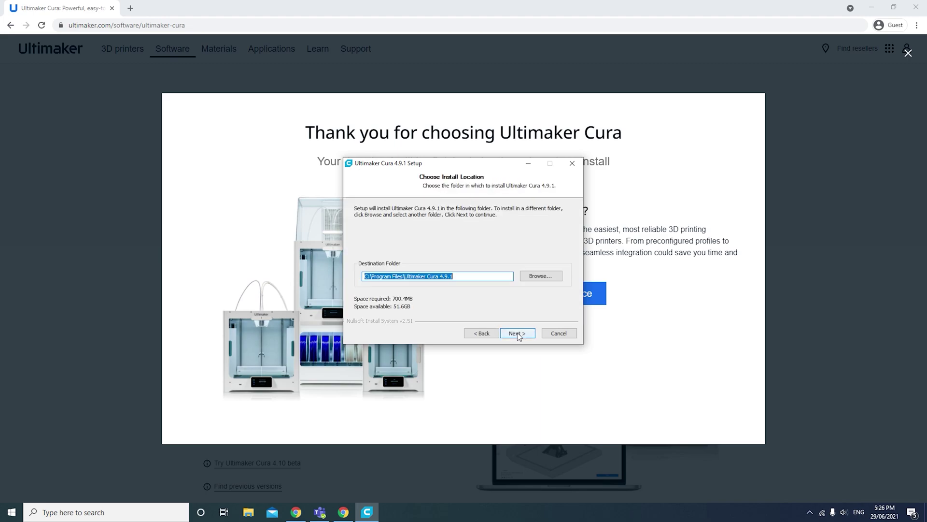
click(518, 334)
click(518, 334)
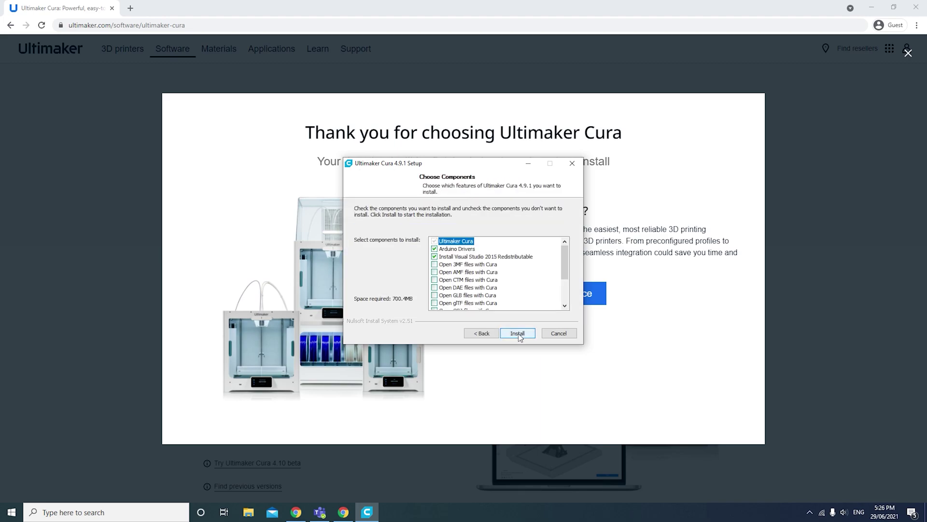
click(519, 334)
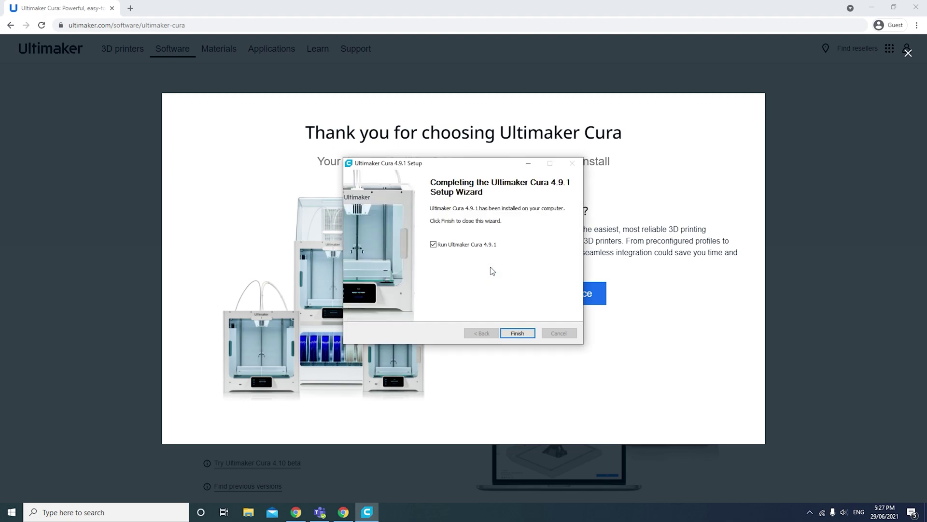
Finish the setup with Cura set to run, allow it through the firewall on private networks, and dismiss the What's New and release notes pages.
click(518, 333)
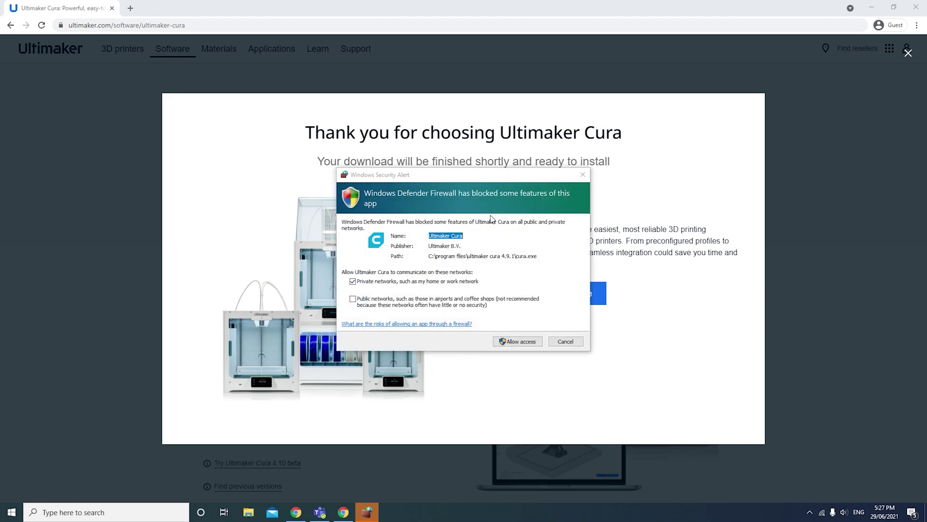
click(522, 342)
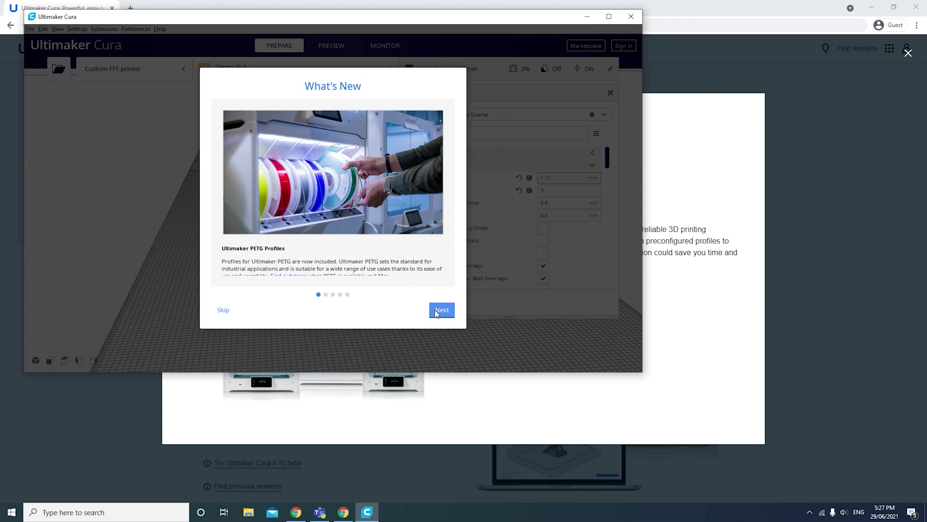
click(223, 310)
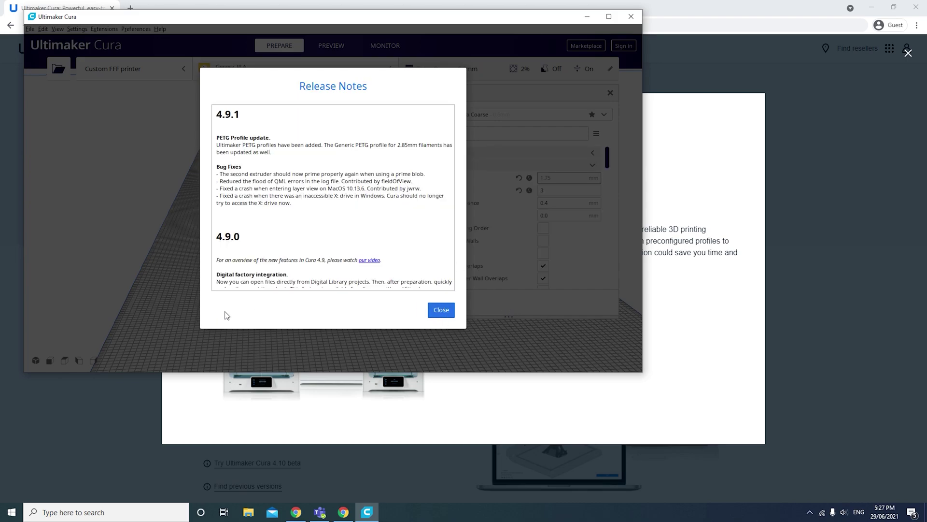
click(442, 312)
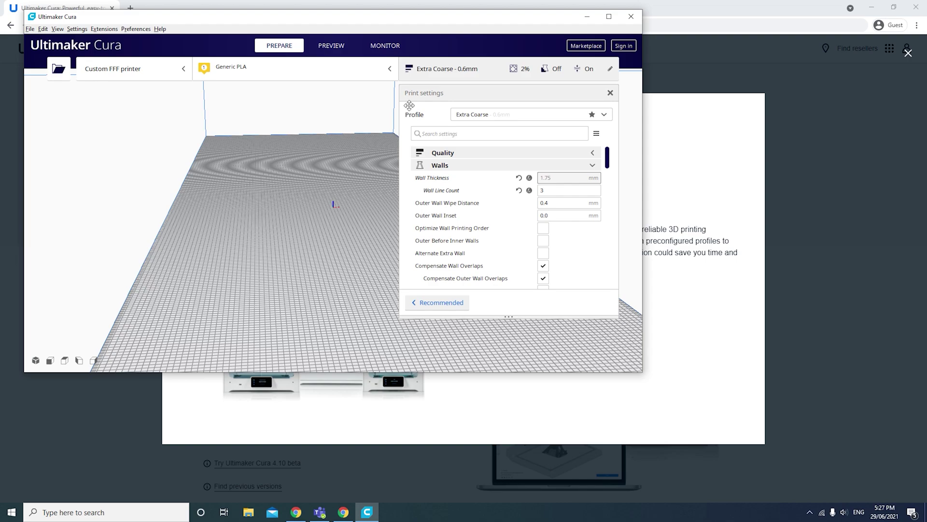
Add the Anycubic i3 Mega as a non-networked printer.
scroll(156, 166, down, 10)
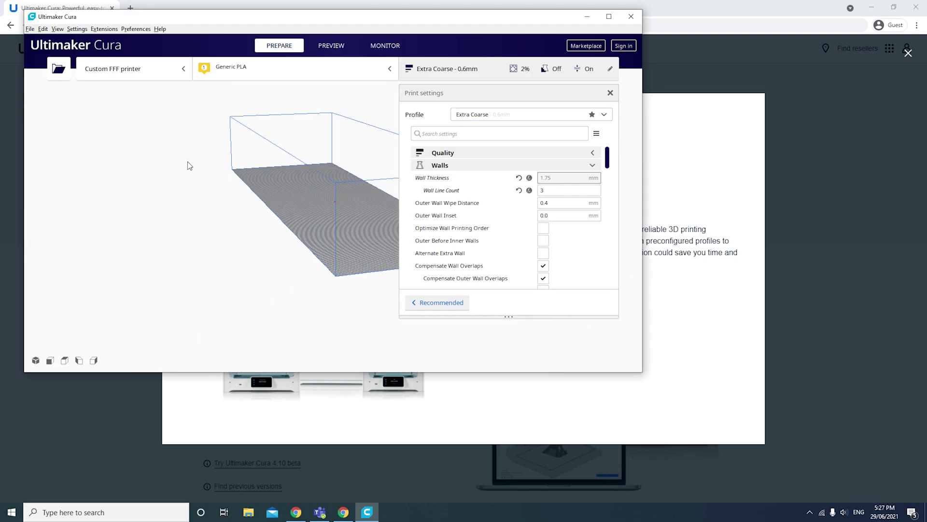
right_drag(323, 164, 201, 196)
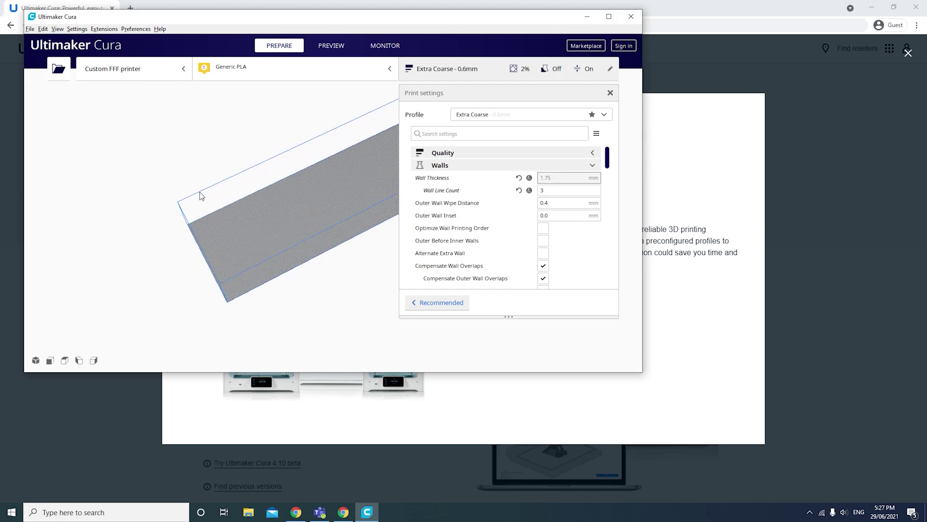
click(125, 76)
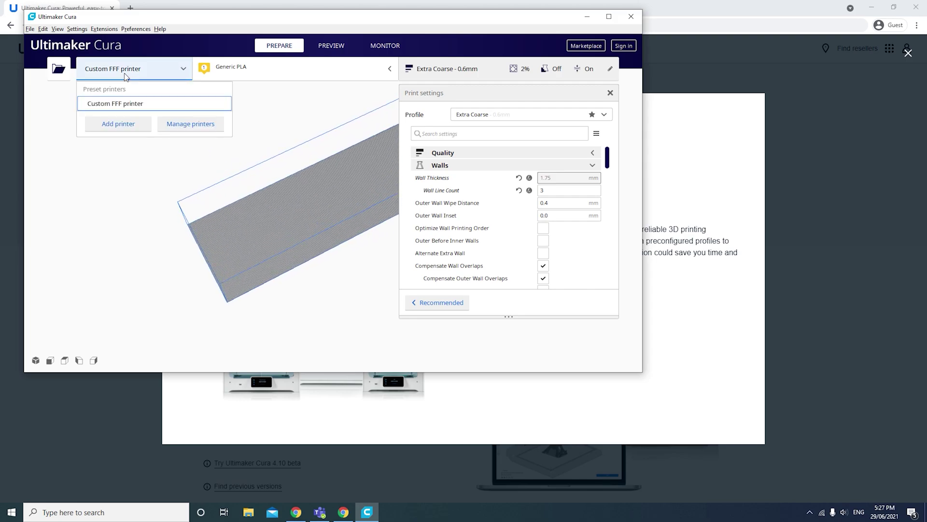
click(136, 126)
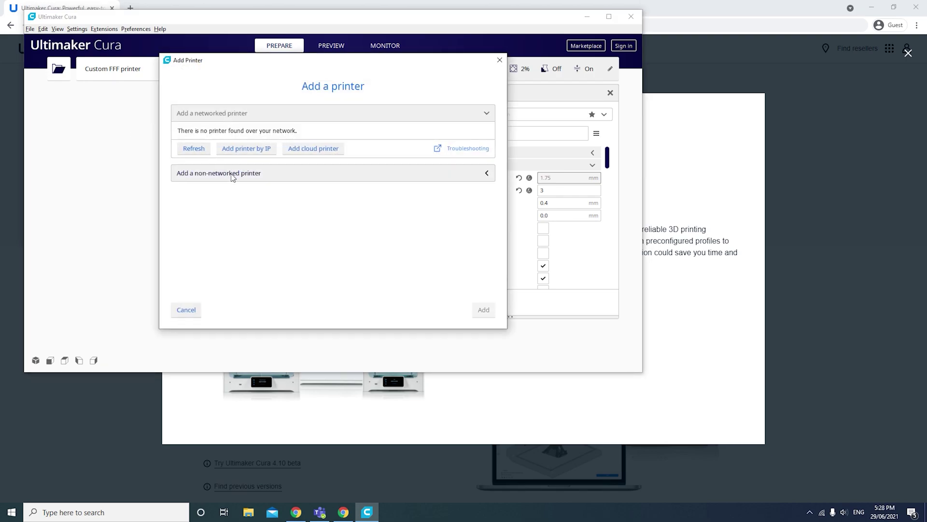
click(232, 174)
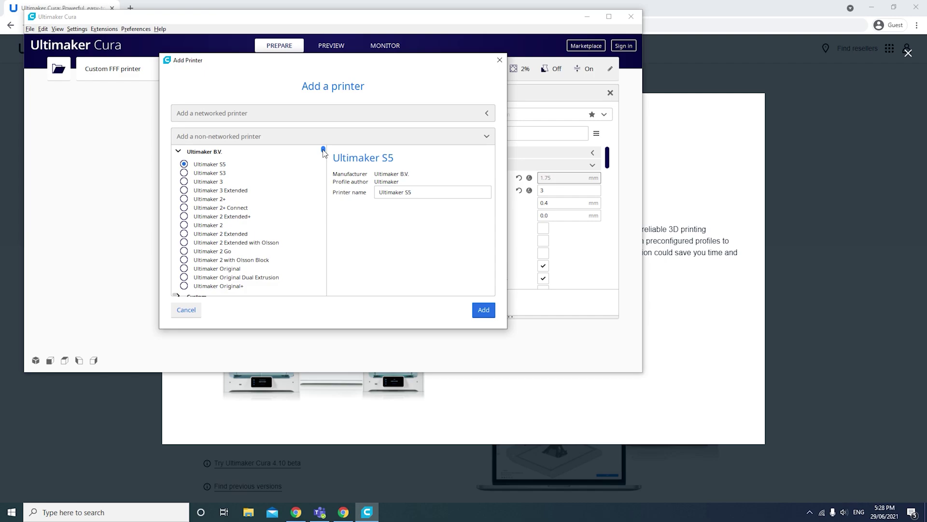
scroll(323, 151, down, 4)
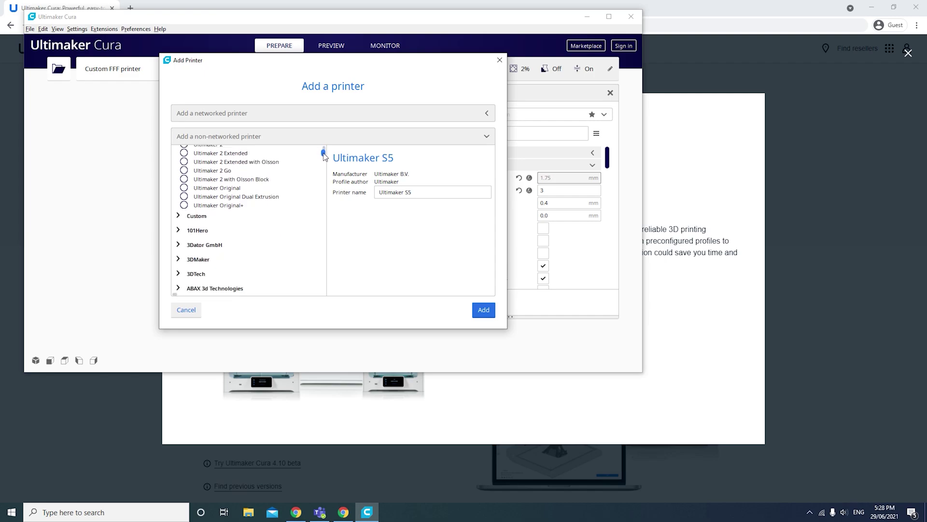
scroll(304, 179, down, 5)
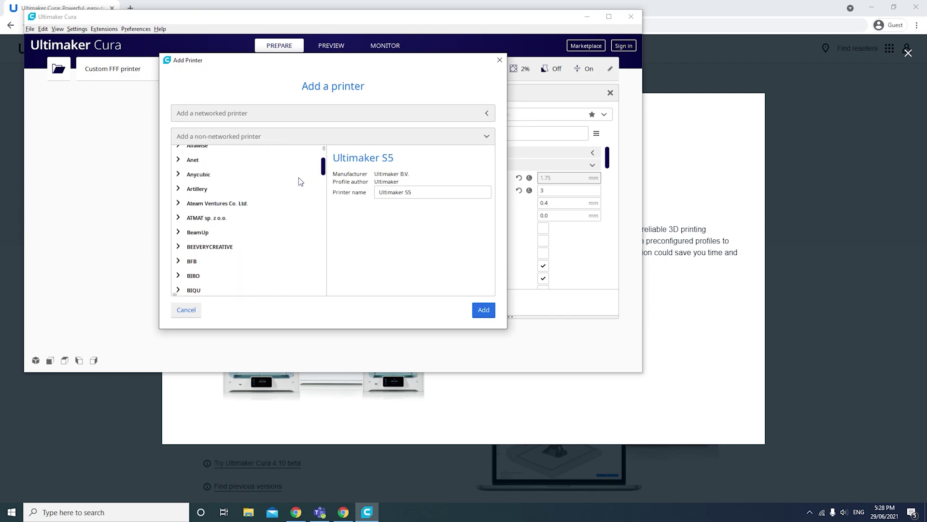
click(179, 174)
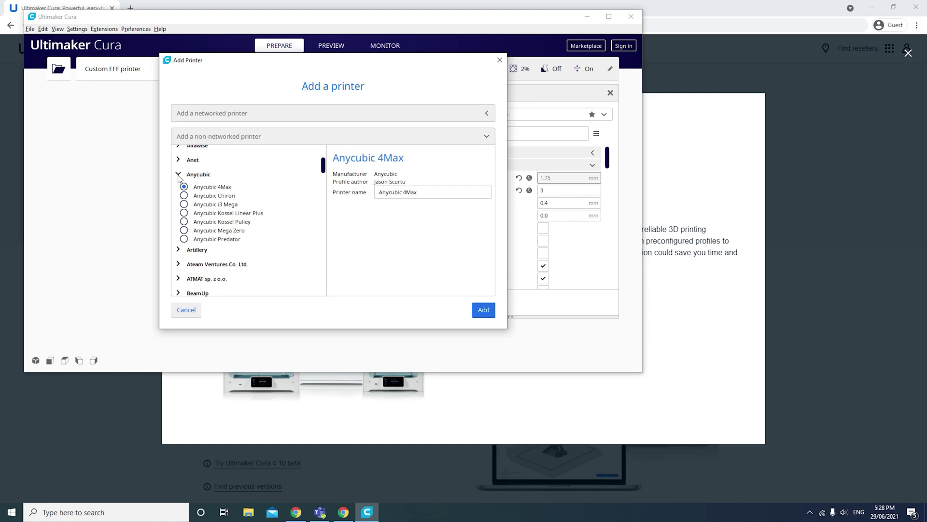
click(184, 204)
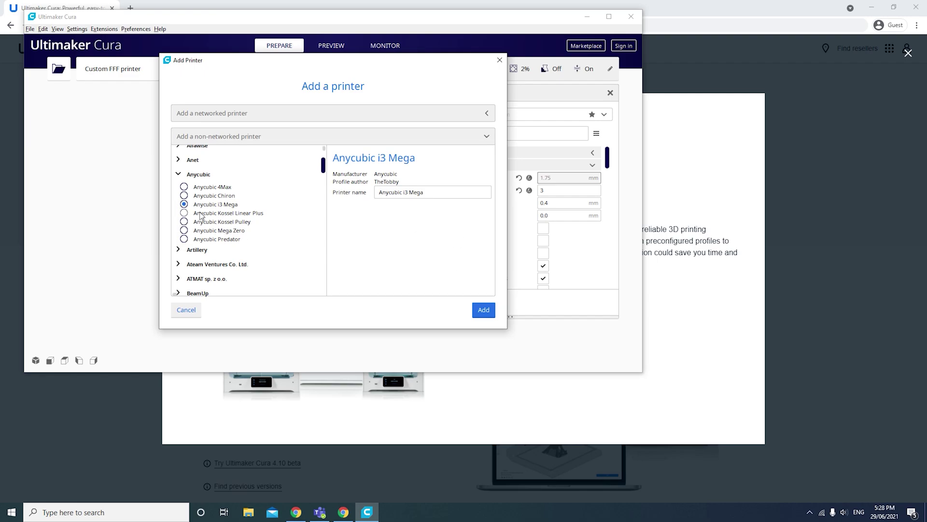
click(184, 204)
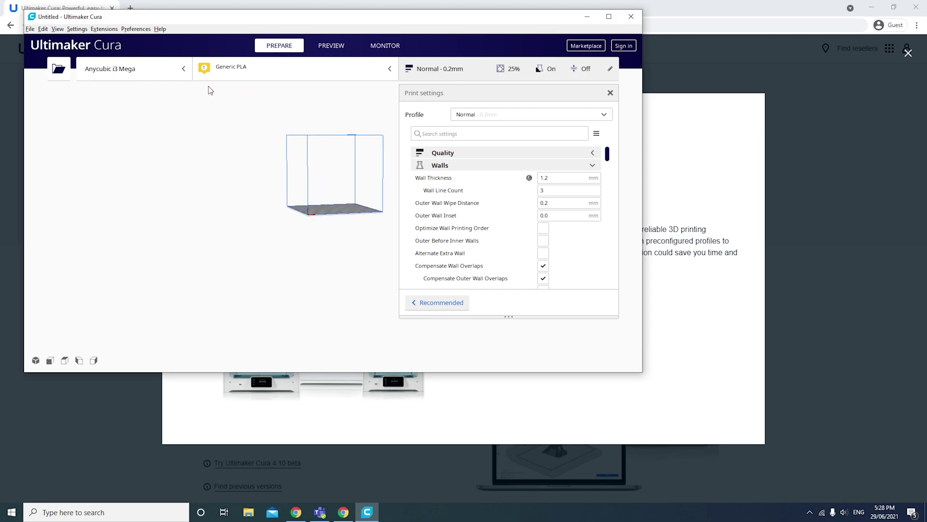
Close the print settings panel and maximize the Cura window to show the full build volume.
right_drag(210, 91, 300, 109)
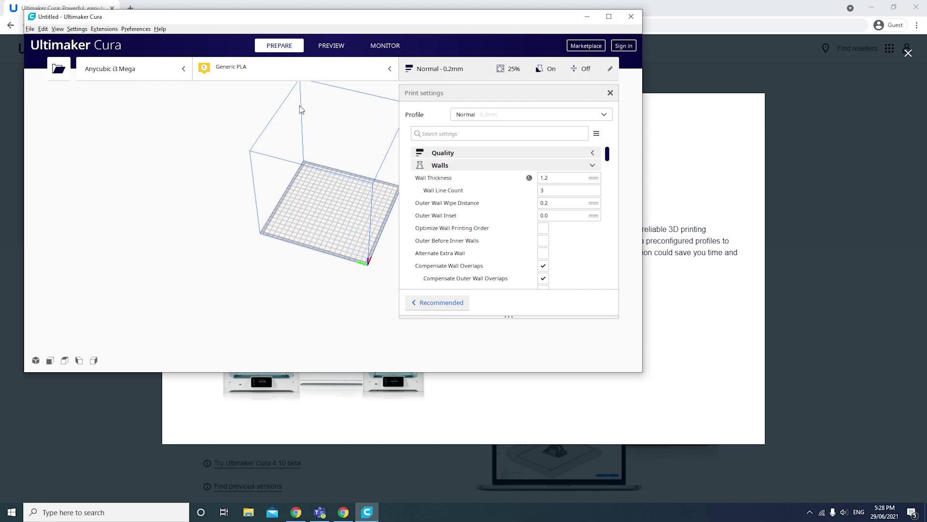
click(610, 92)
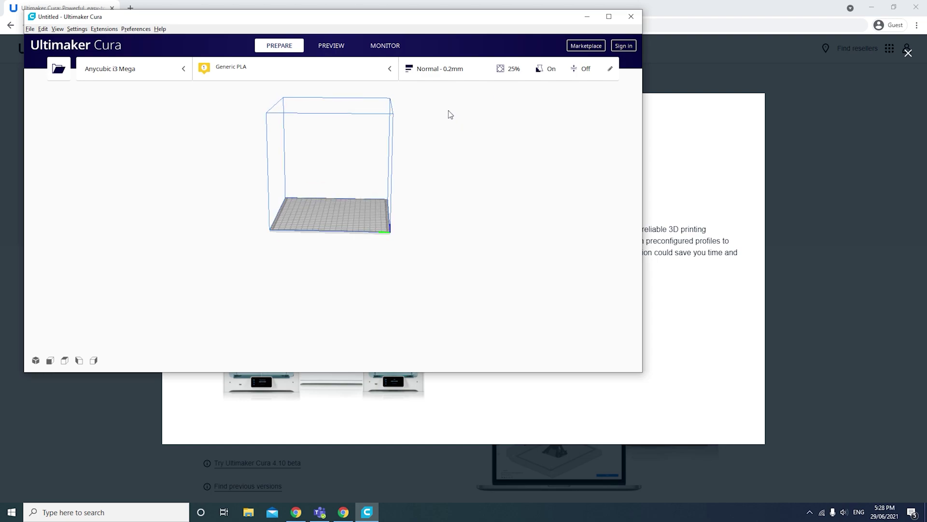
right_drag(450, 114, 414, 108)
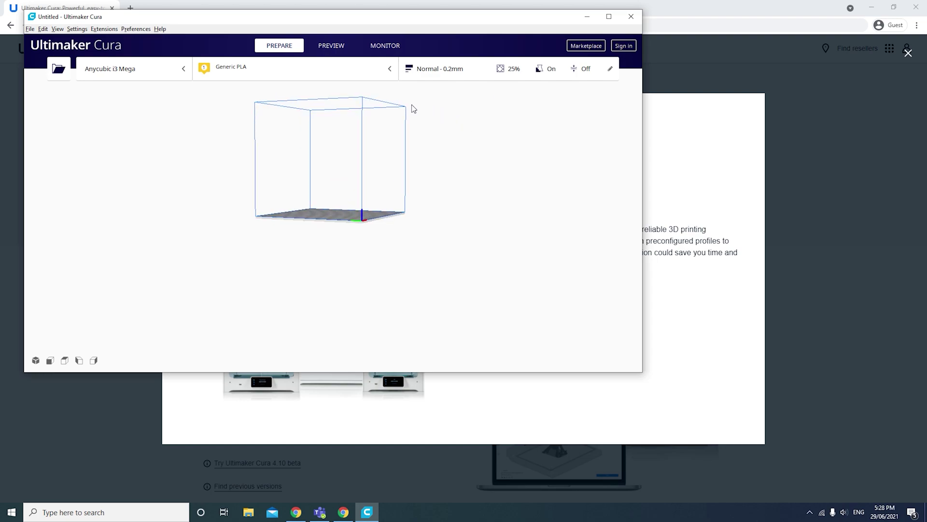
click(609, 16)
right_drag(482, 178, 619, 192)
scroll(546, 195, up, 3)
scroll(545, 195, down, 2)
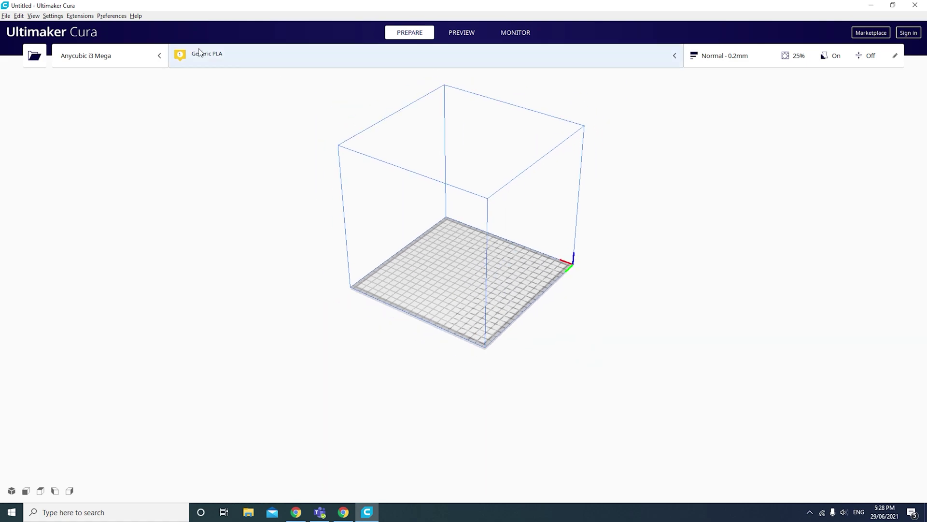
mouse_move(52, 25)
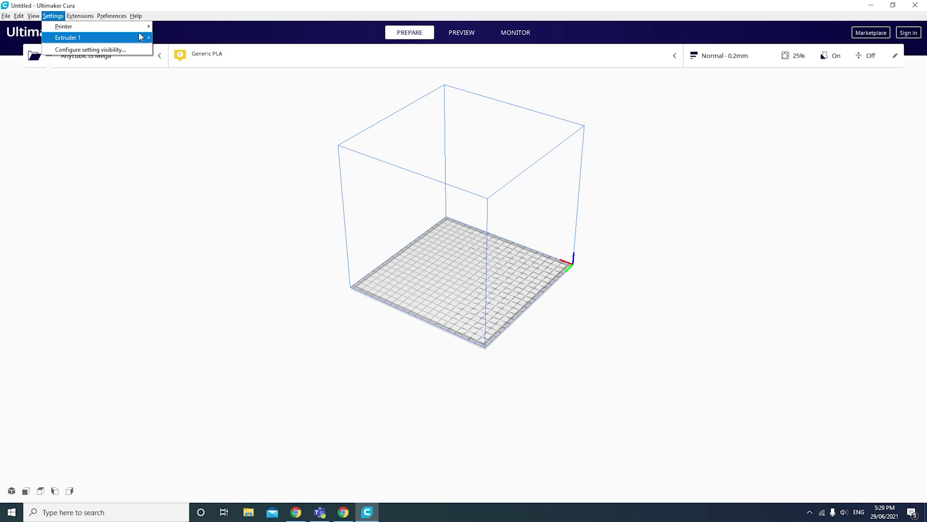
click(194, 50)
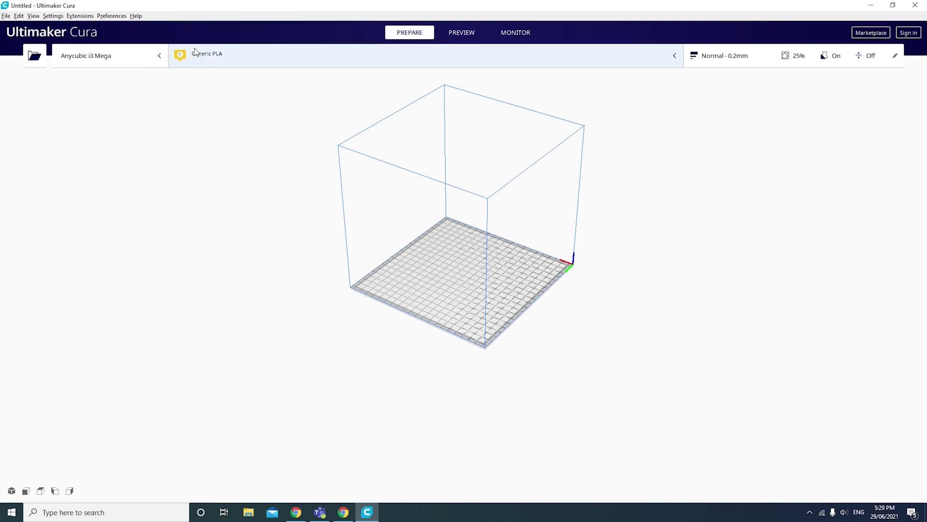
Open the machine settings of the Anycubic i3 Mega from the printer management preferences.
click(50, 16)
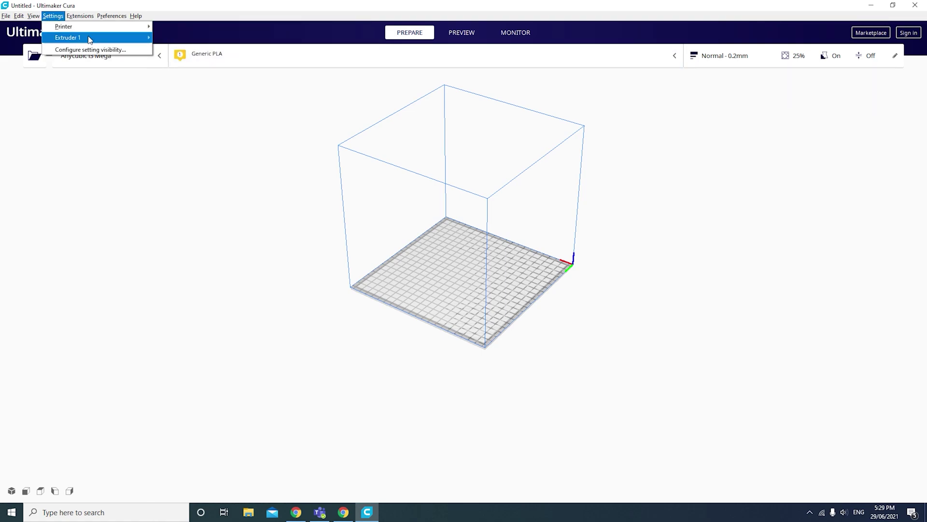
mouse_move(91, 41)
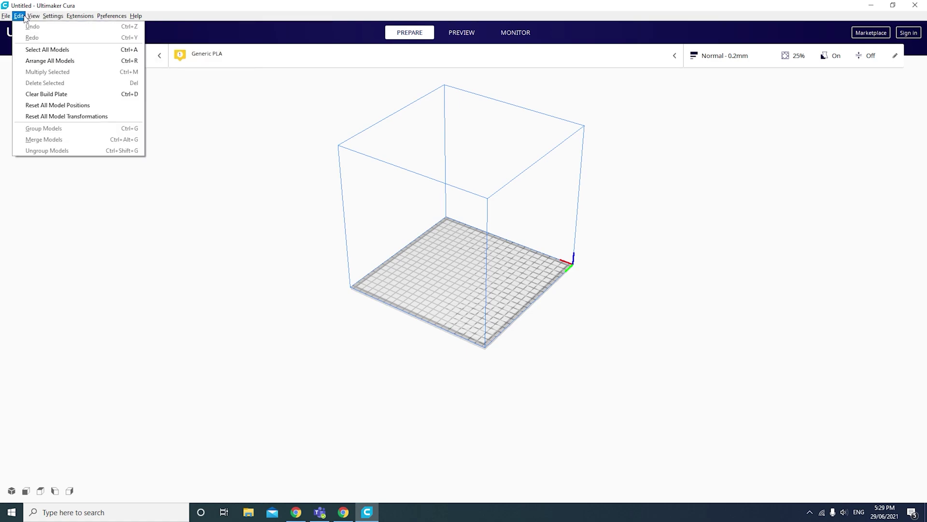
mouse_move(80, 18)
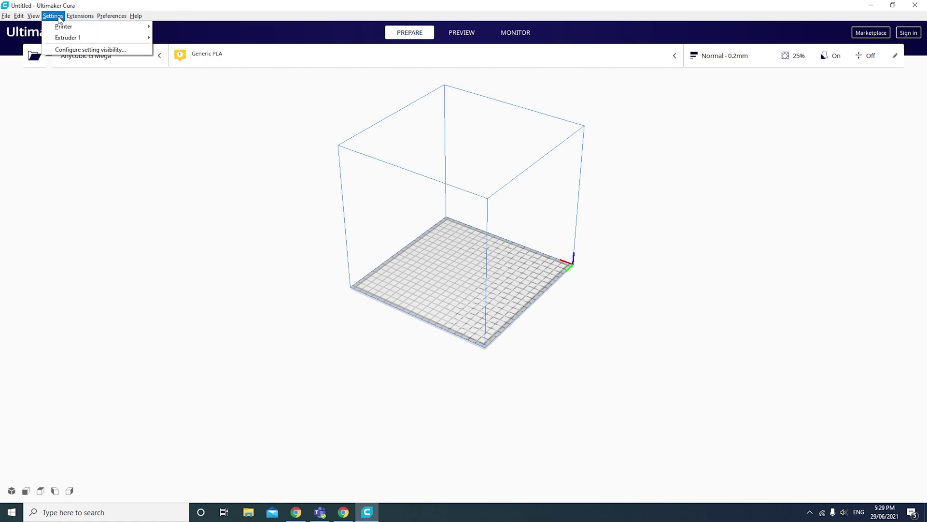
click(188, 84)
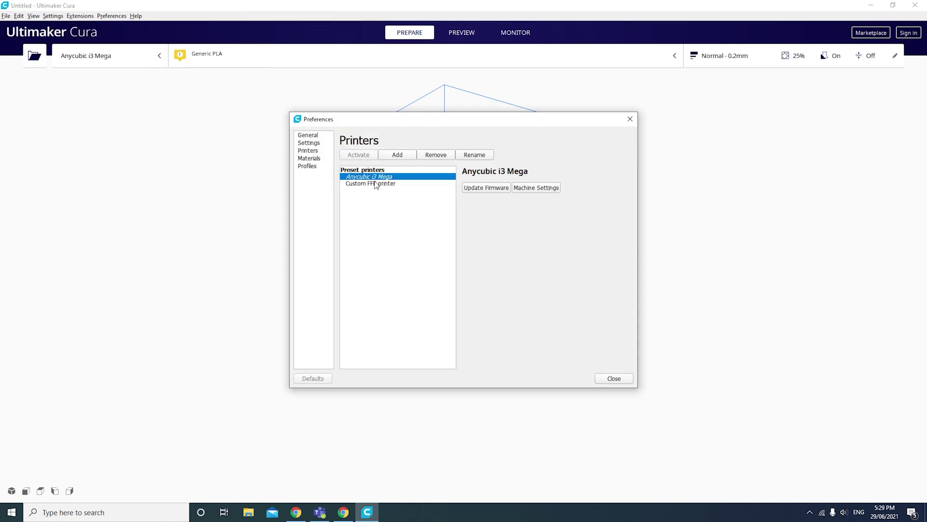
click(529, 191)
Check the printer's width, depth and height and the Extruder 1 nozzle settings, and close the machine settings and preferences.
click(429, 191)
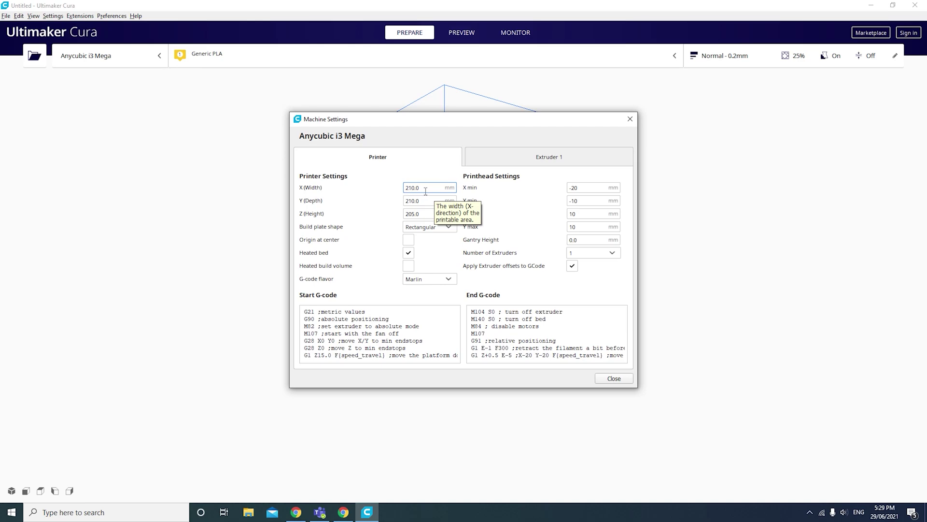
click(422, 202)
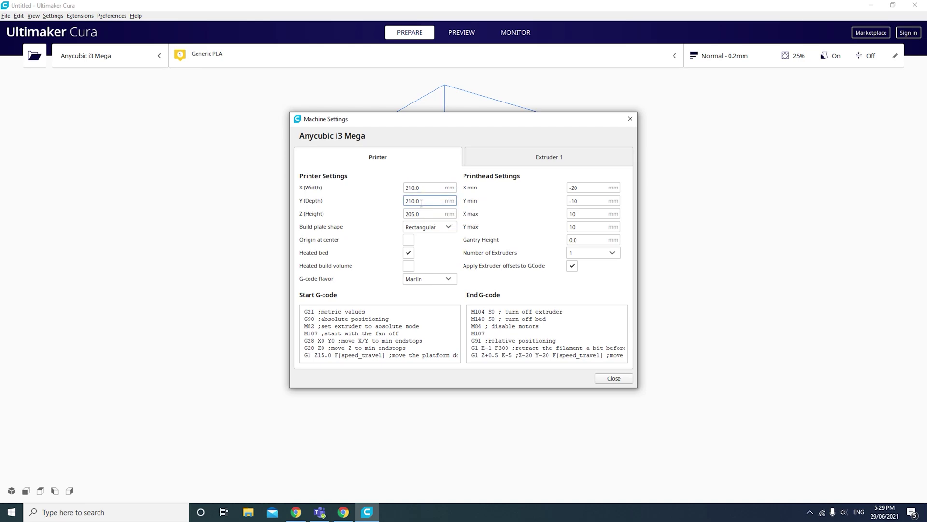
click(428, 217)
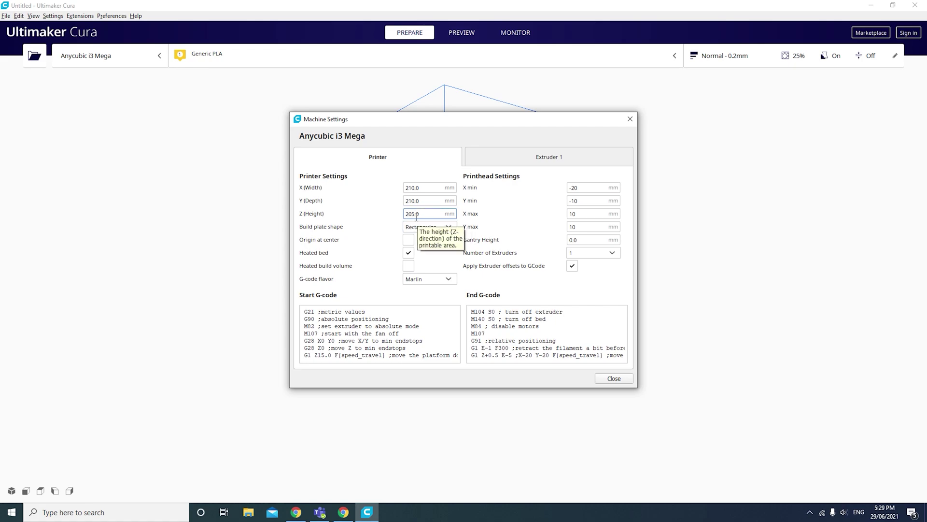
click(514, 158)
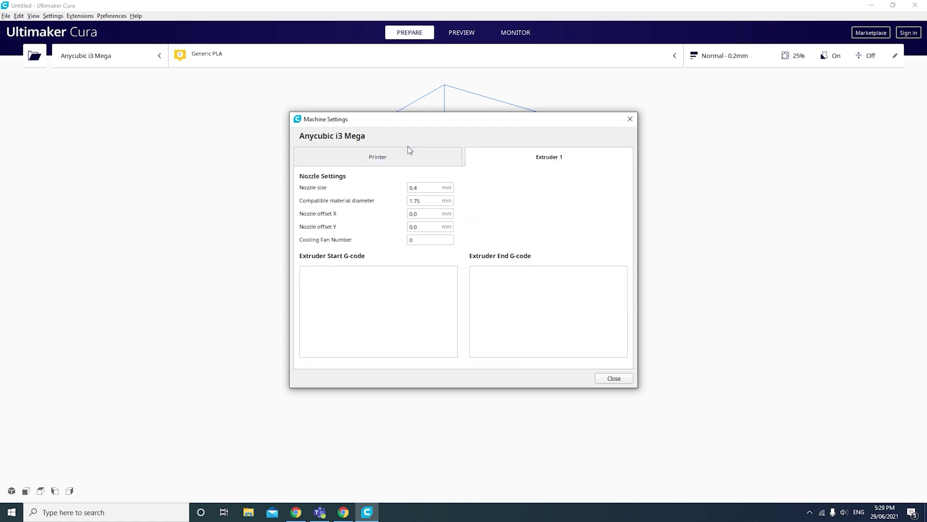
click(397, 161)
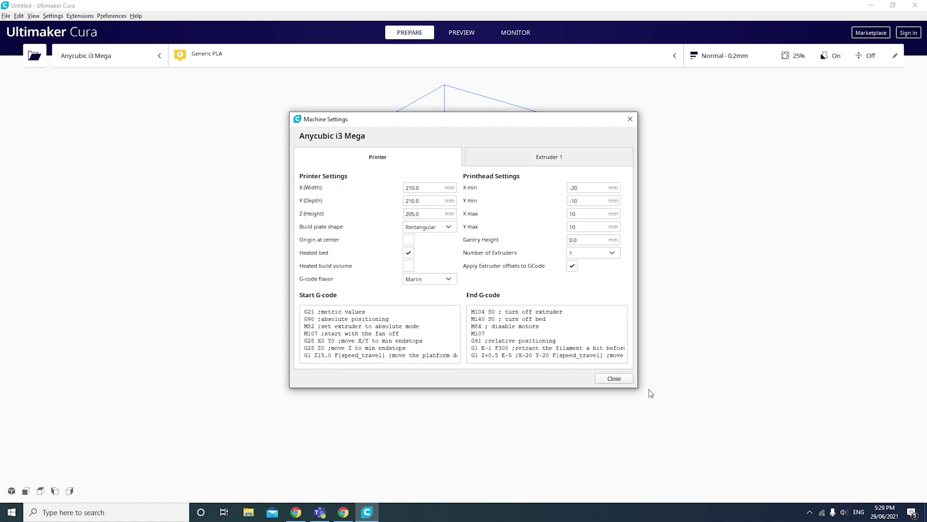
click(629, 381)
click(614, 379)
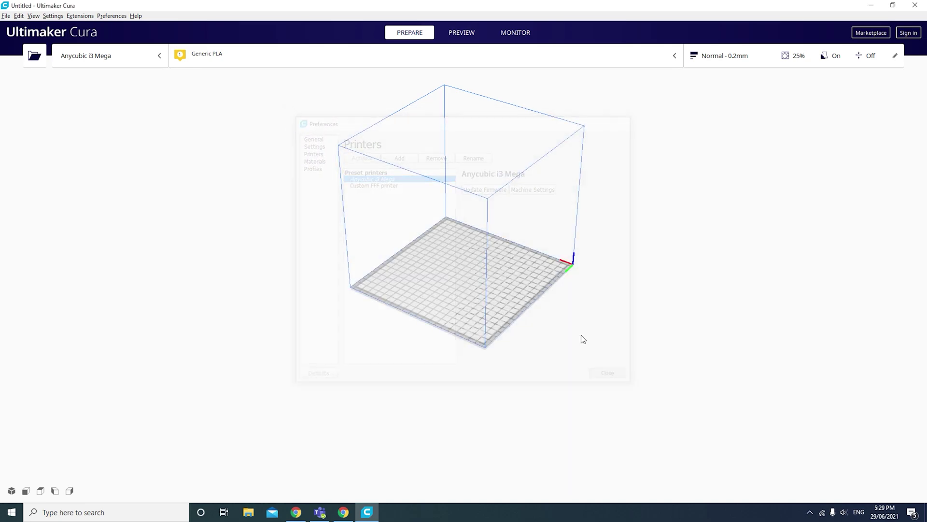
right_drag(388, 142, 661, 148)
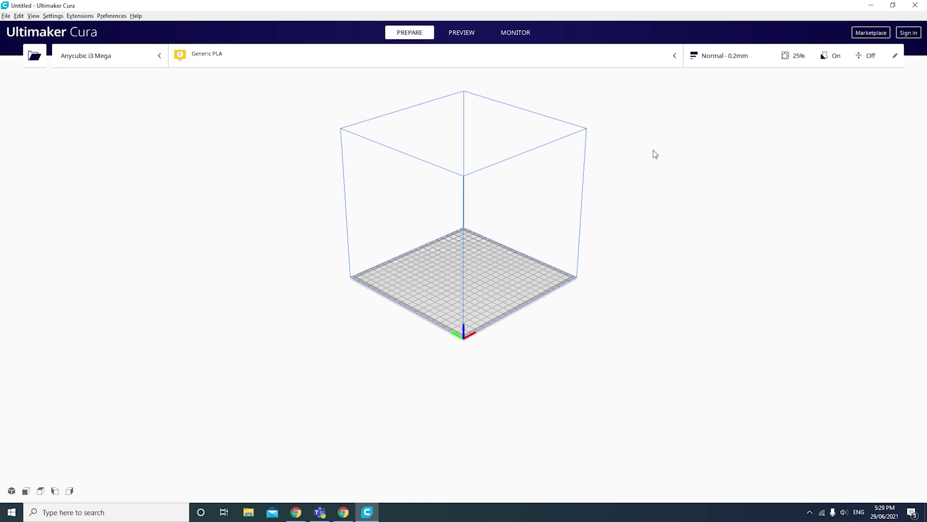